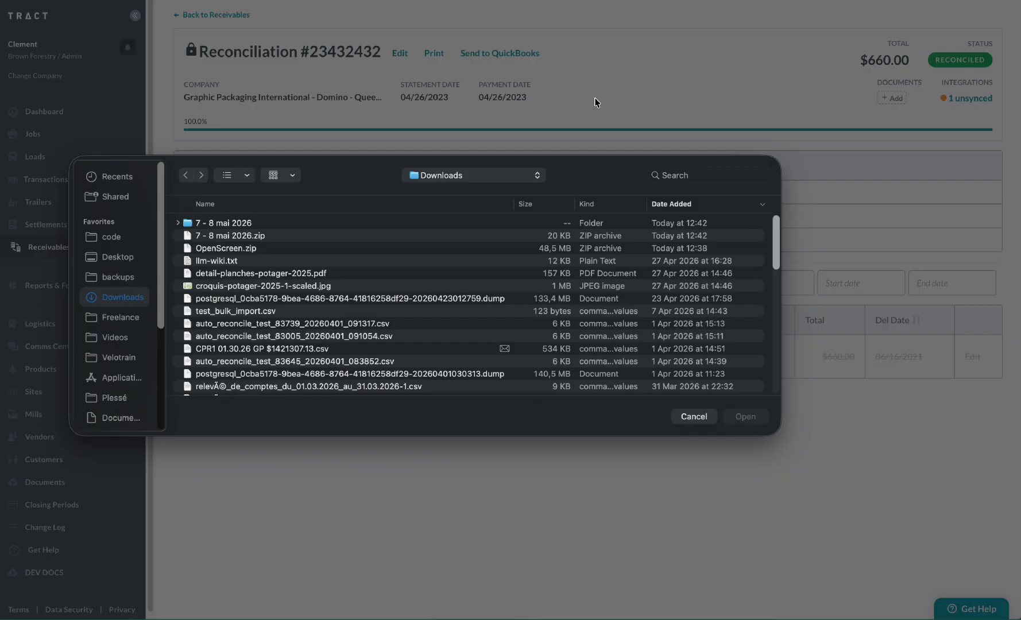
Attach llm-wiki.txt to the reconciliation's documents and open its unsynced integration details
click(226, 264)
double_click(225, 264)
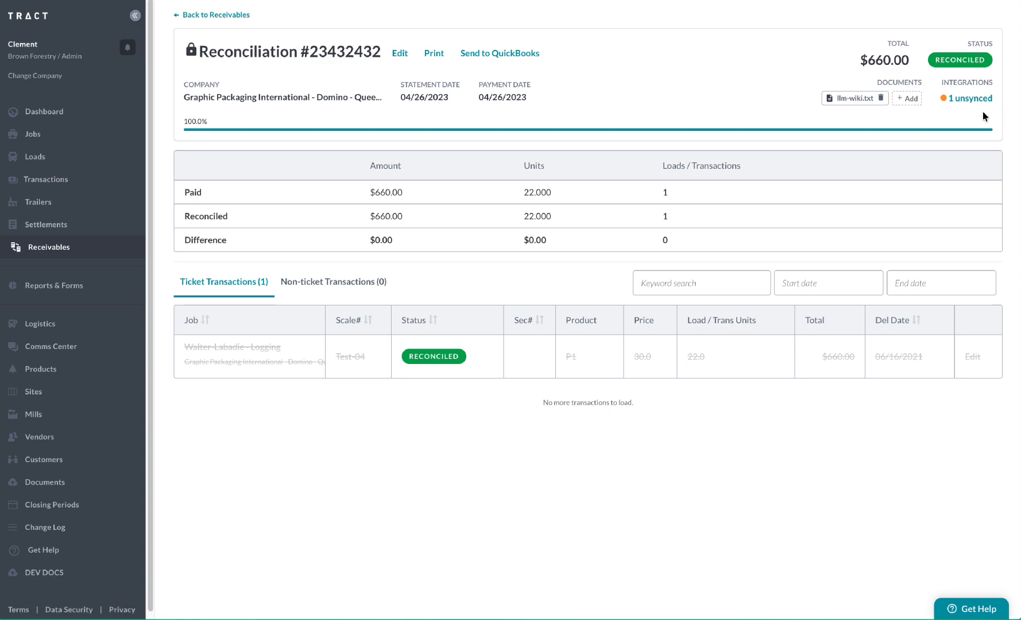
click(969, 98)
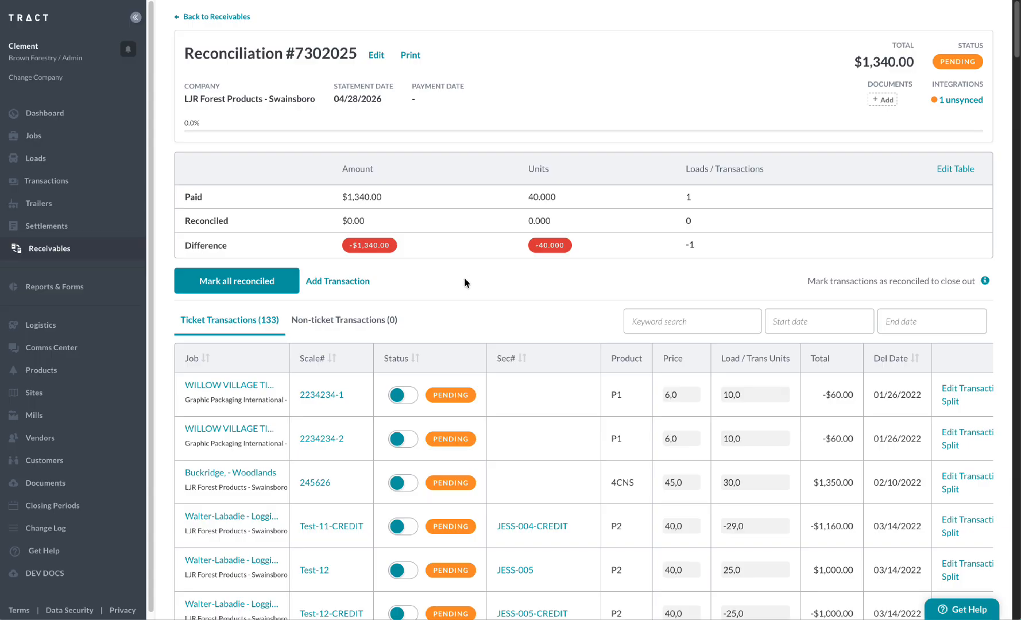
Mark the $1,350.00 Buckridge - Woodlands transaction as reconciled and create a write-off for the difference
click(399, 485)
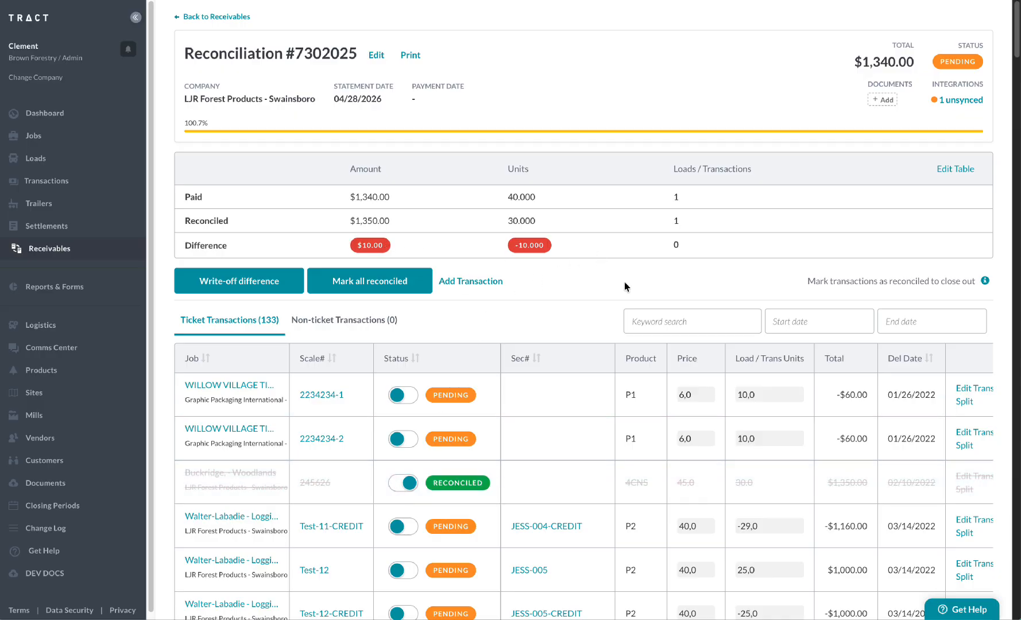
click(233, 293)
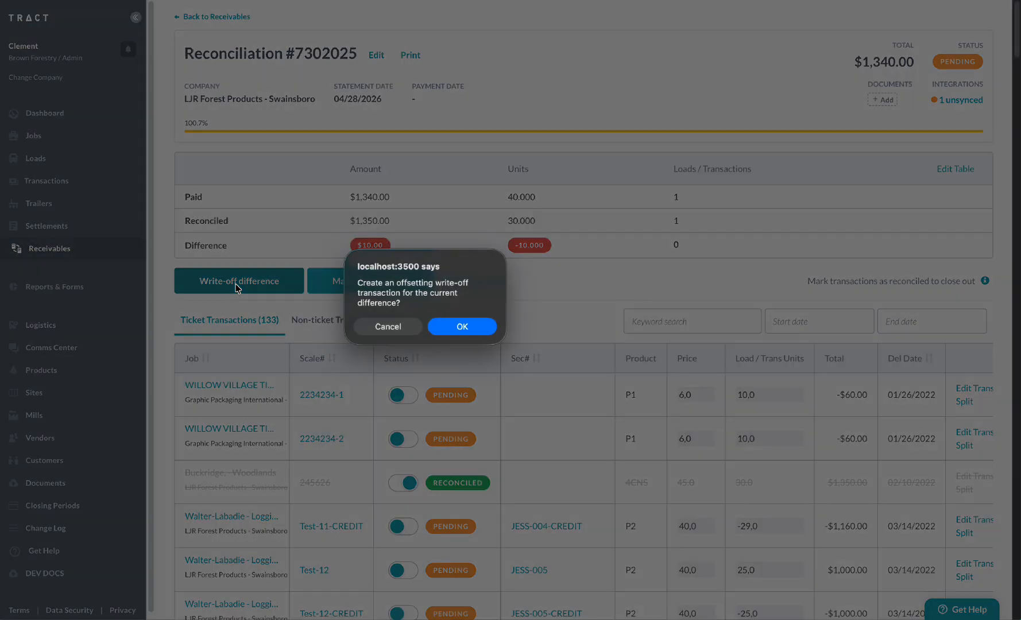
click(481, 329)
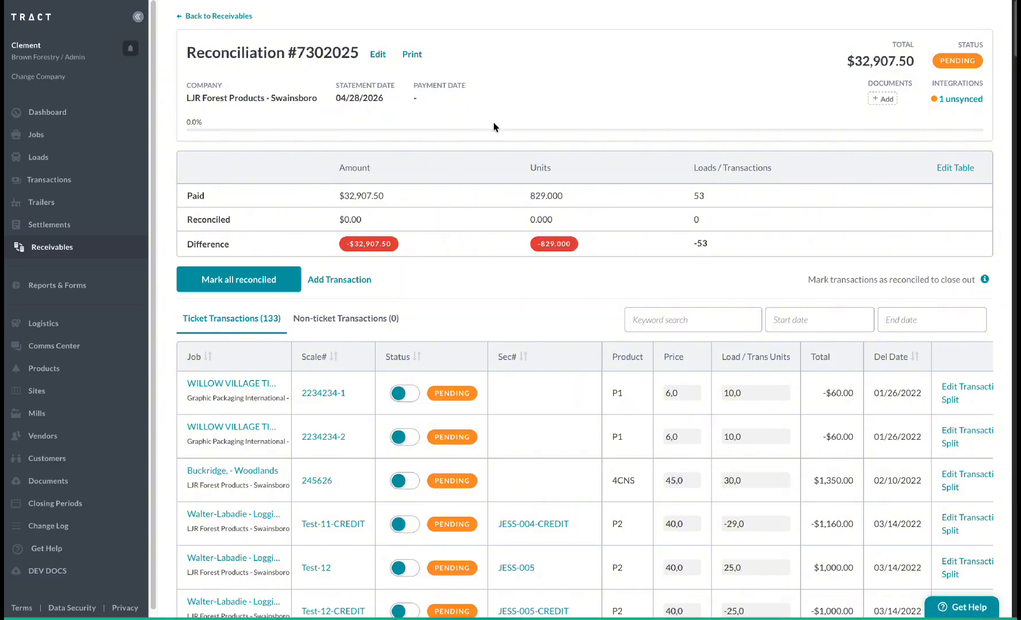
Check the reconciliation's edit form, and set its paid totals to an amount of 1340, 40 units and 1 load
click(377, 54)
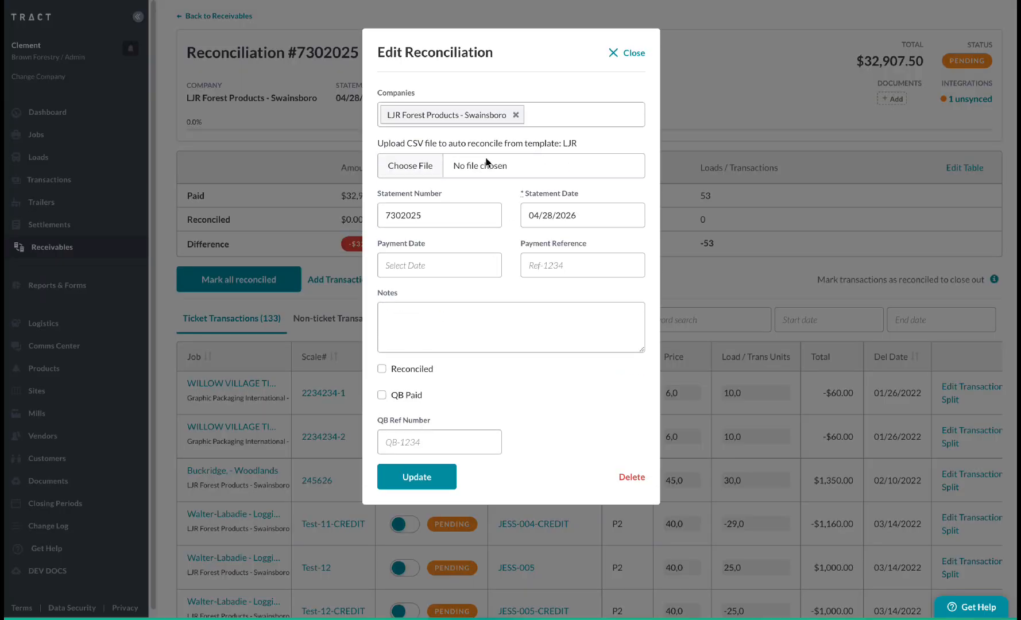
click(632, 53)
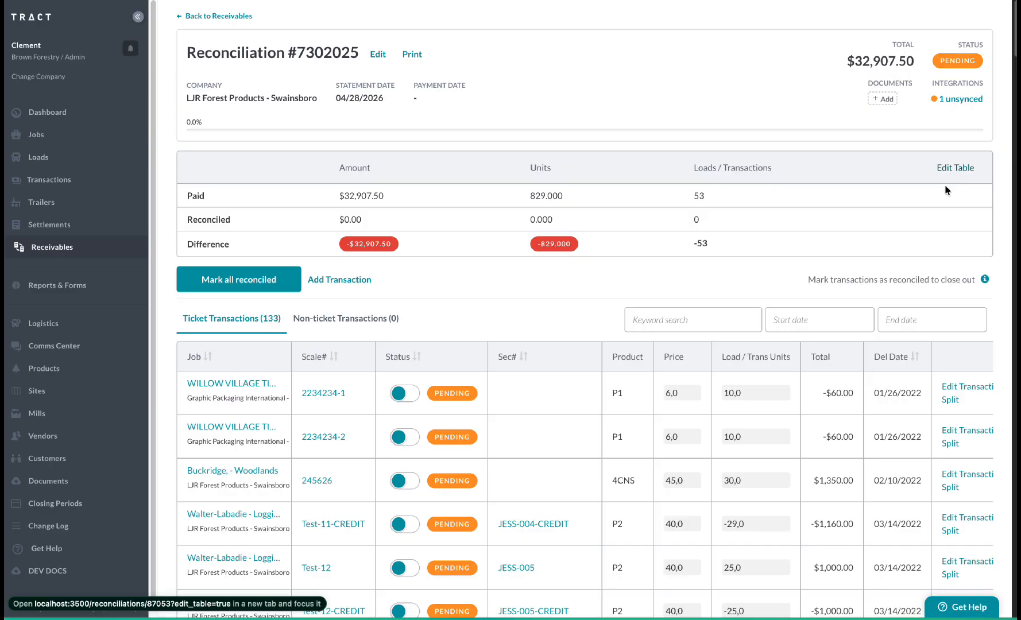
click(954, 170)
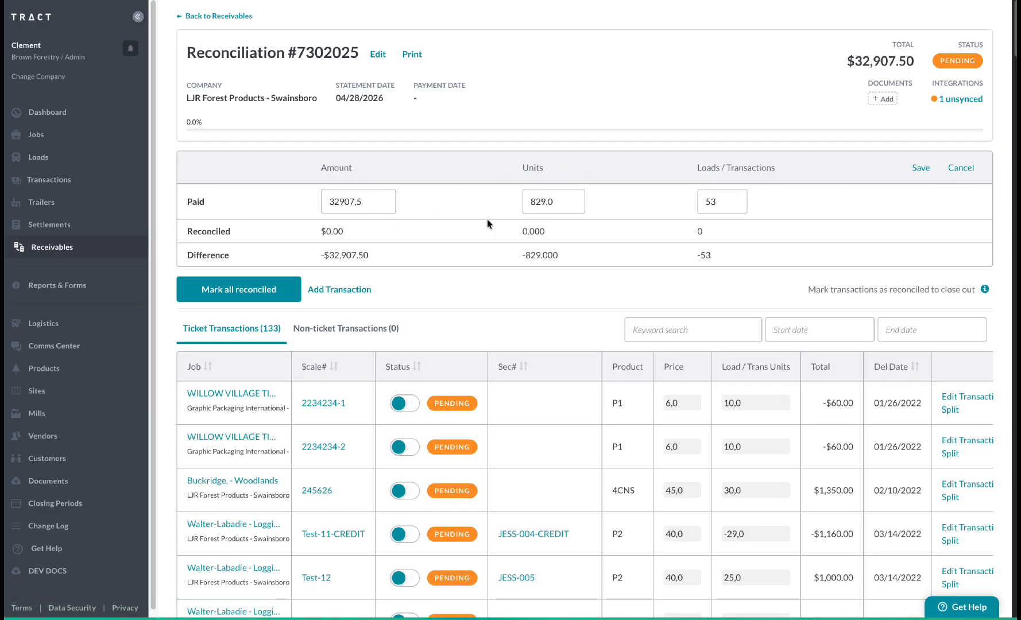
triple_click(360, 203)
text(1340)
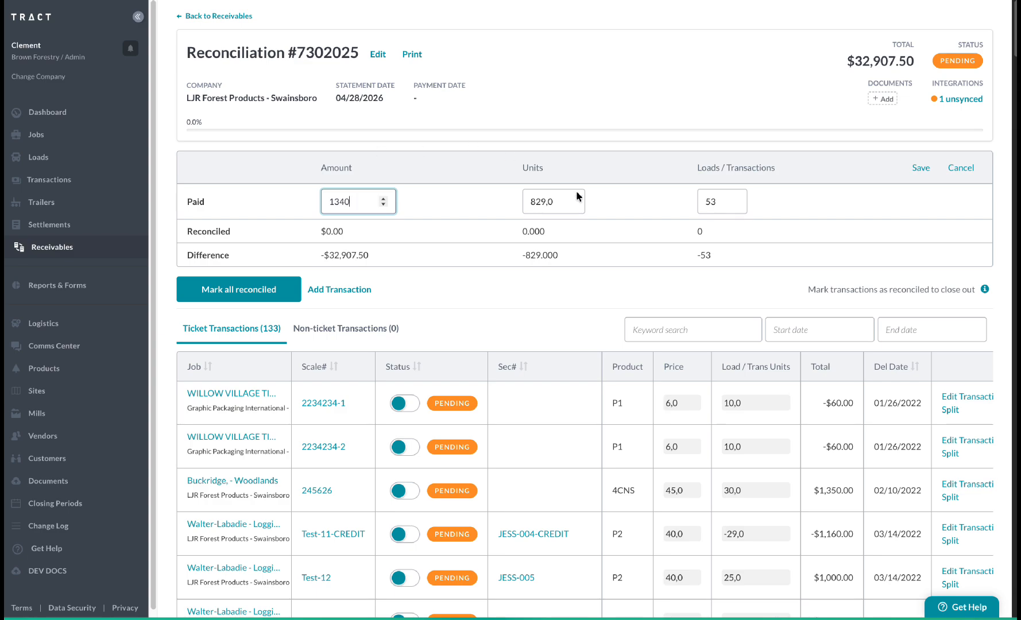
triple_click(528, 201)
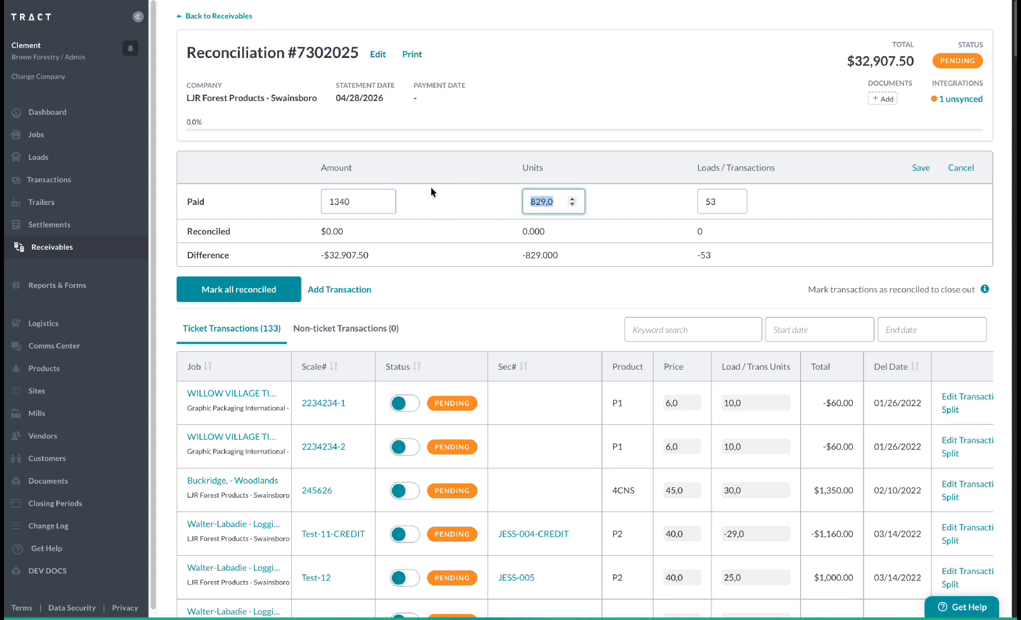
text(40)
key(Tab)
text(1)
click(921, 169)
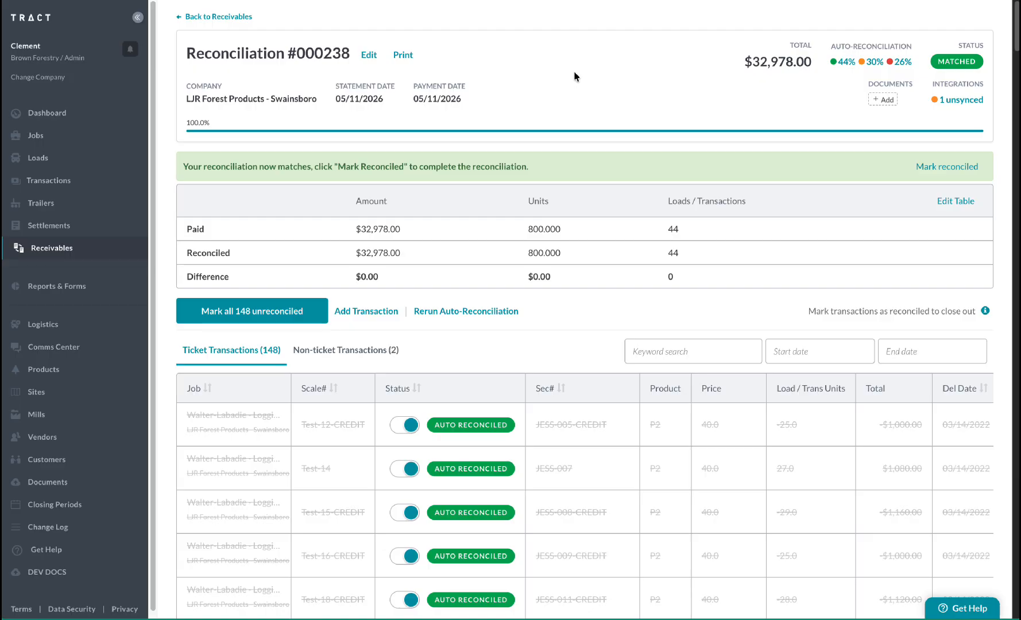
Open the auto-reconciliation results and review the rows from the uploaded file
click(856, 62)
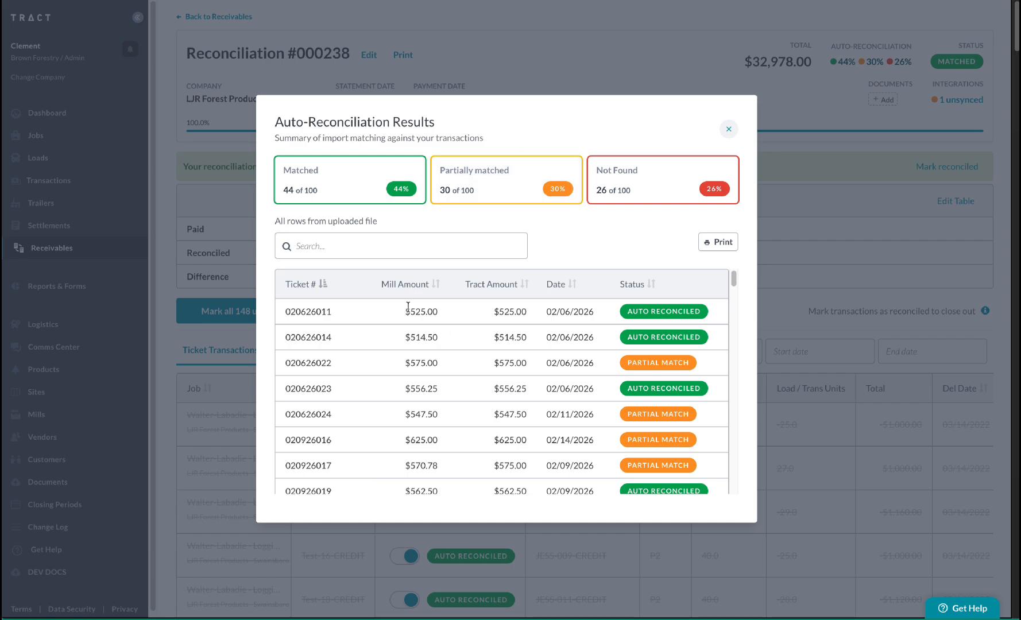
scroll(392, 312, down, 1)
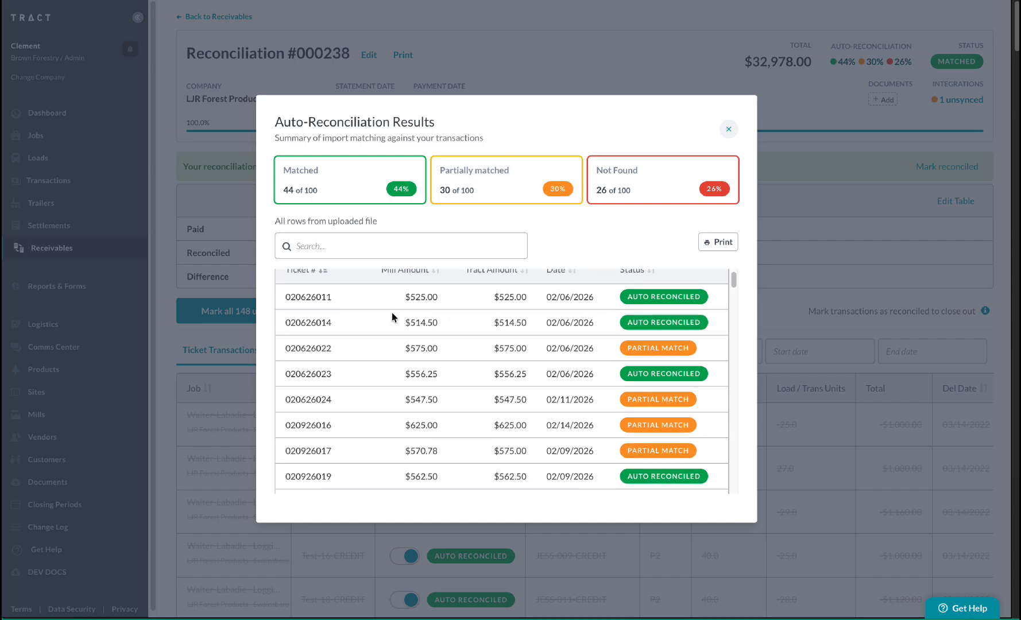
scroll(373, 341, up, 1)
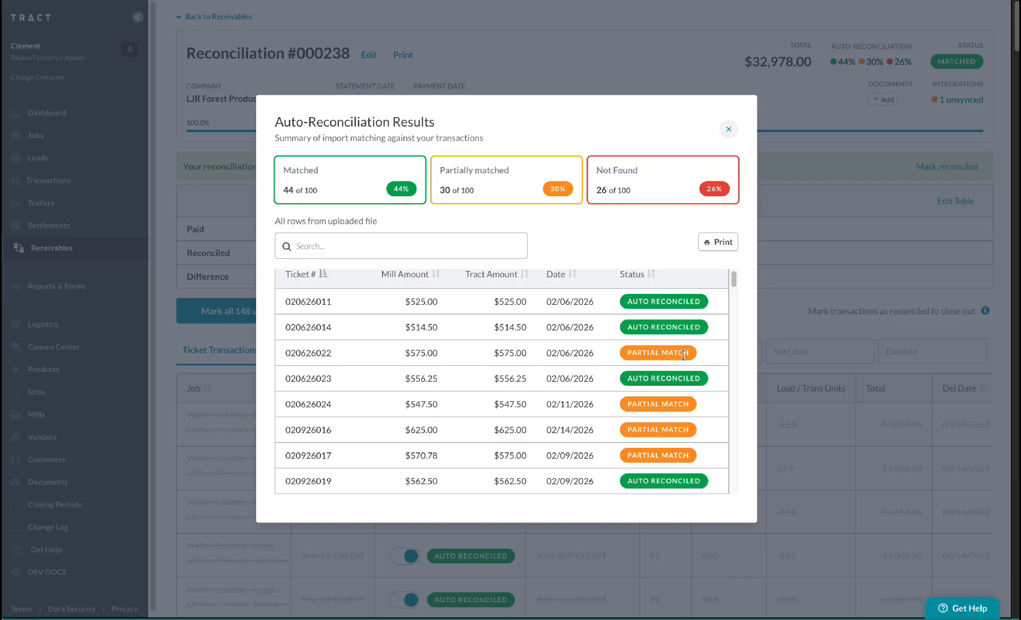
scroll(550, 374, down, 5)
scroll(550, 375, up, 5)
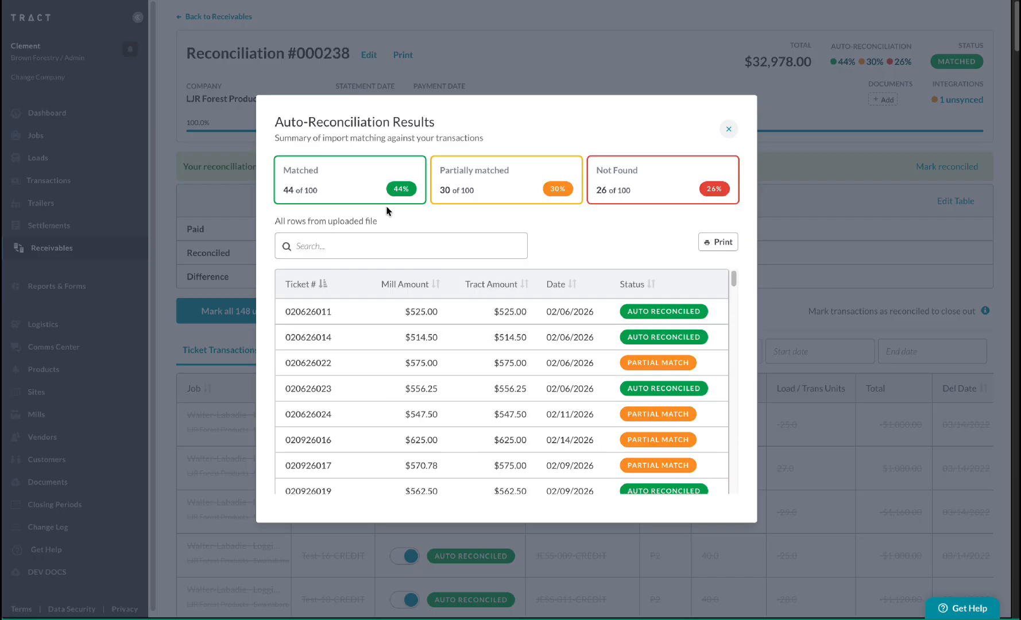
Hide the partially matched and matched rows and review the tickets that were not found
click(521, 190)
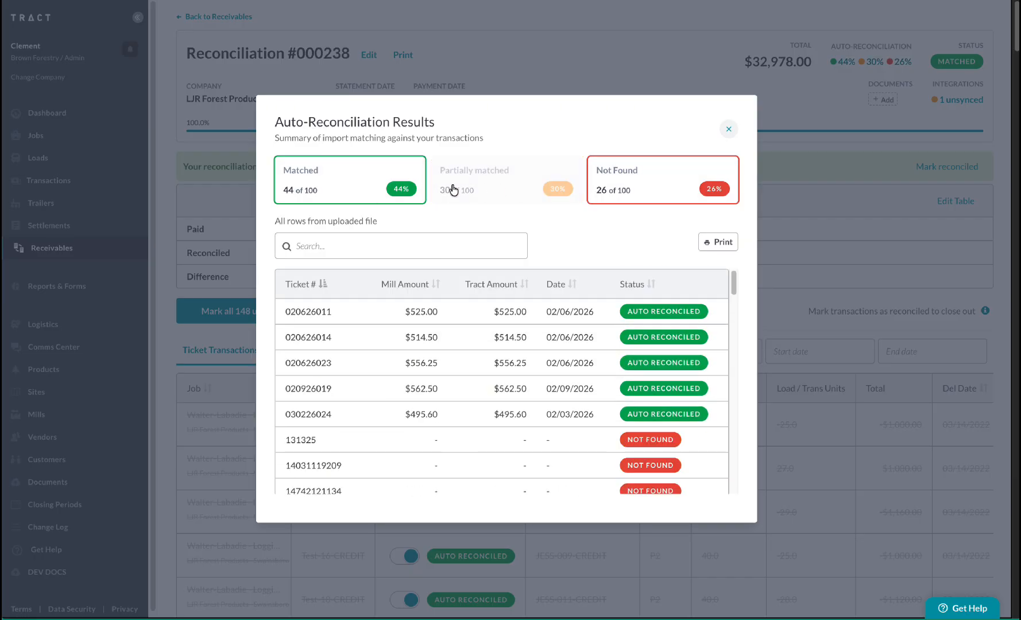
click(331, 193)
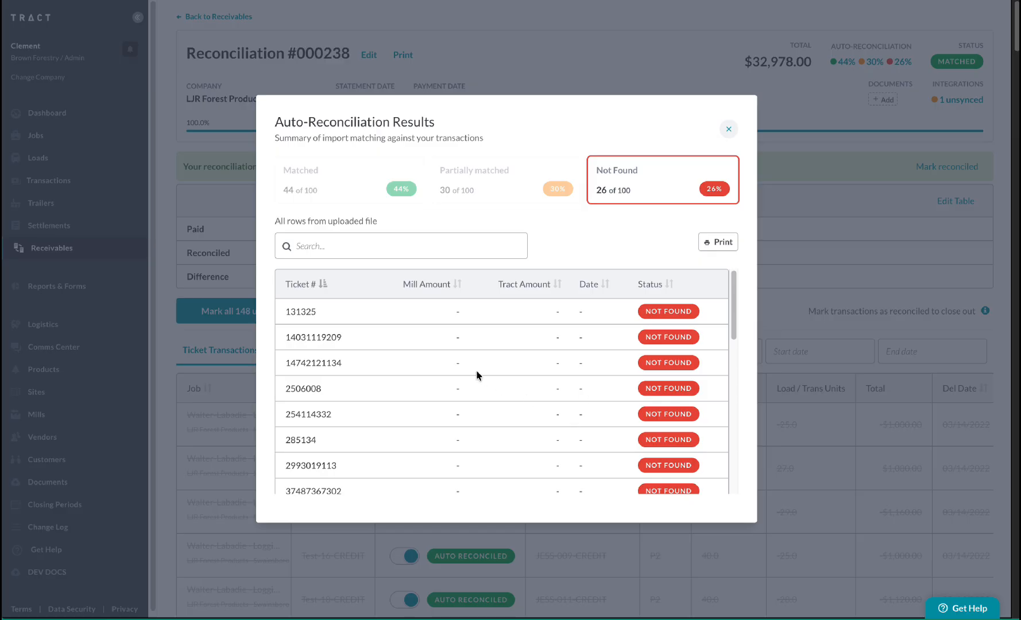
scroll(484, 361, down, 8)
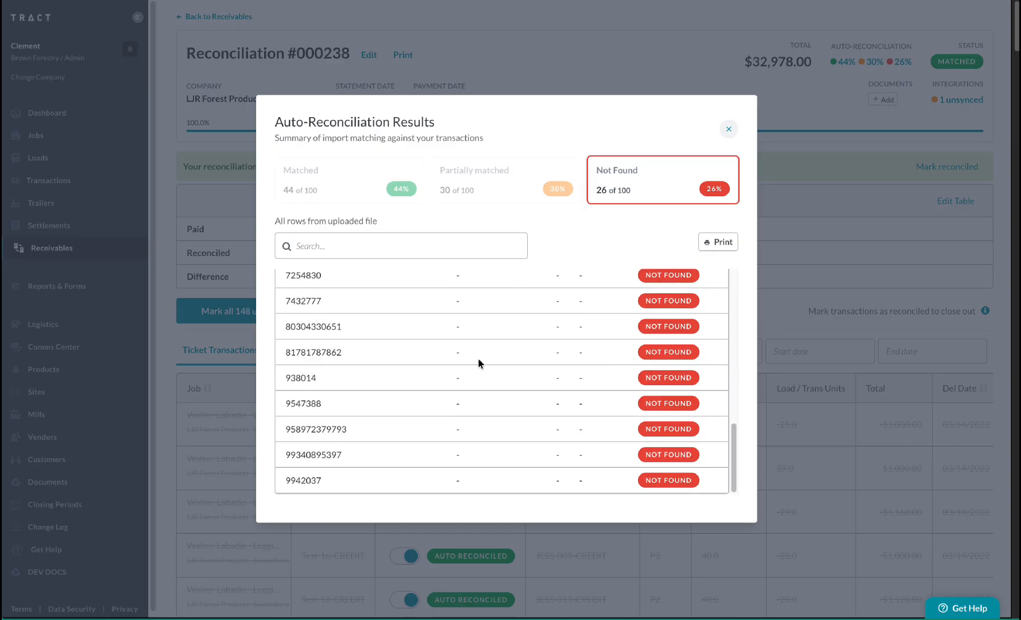
scroll(479, 360, up, 8)
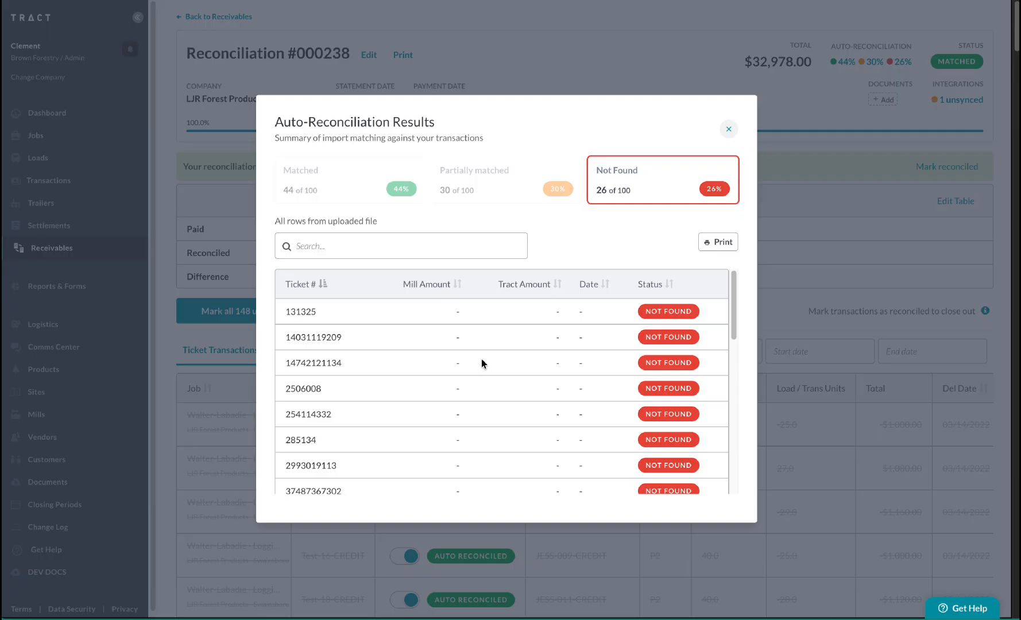
Include the partially matched rows again and preview the printable version of the filtered results
click(503, 190)
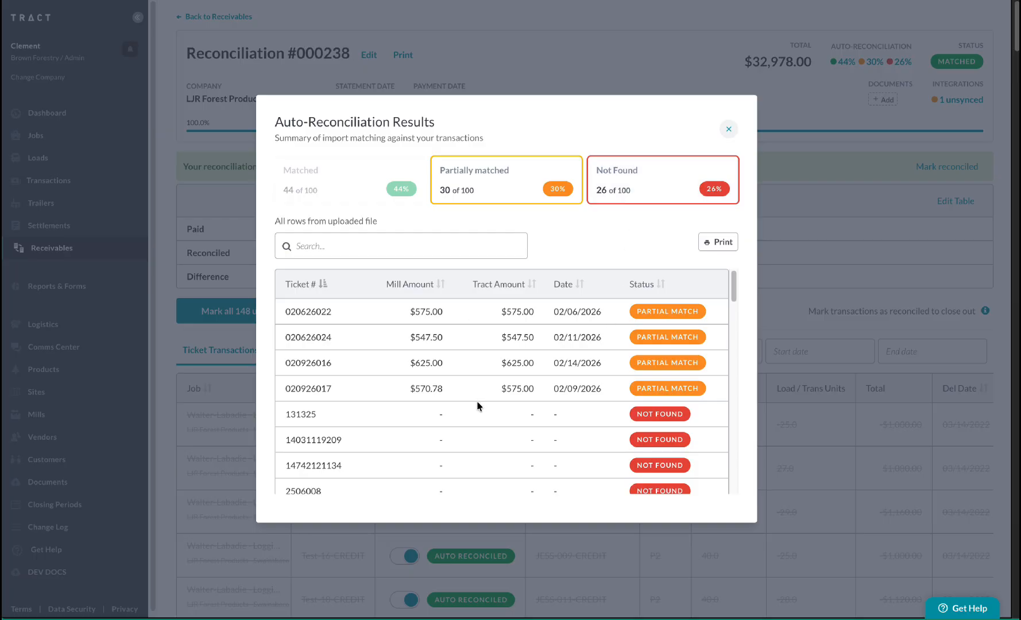
click(712, 244)
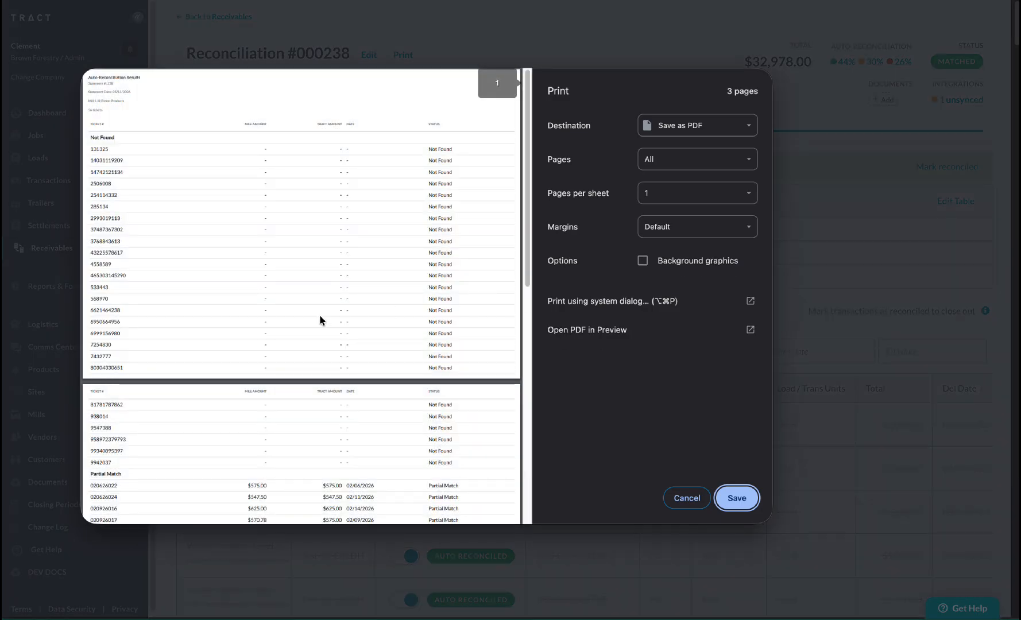
key(Escape)
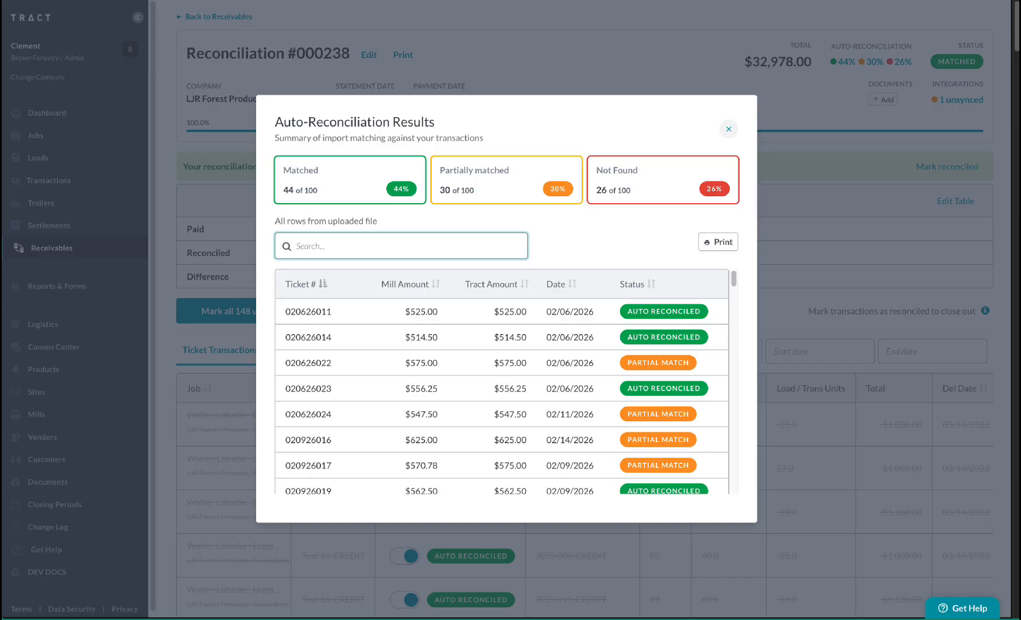
Search the auto-reconciliation rows for 01, clear the search and close the results
text(011)
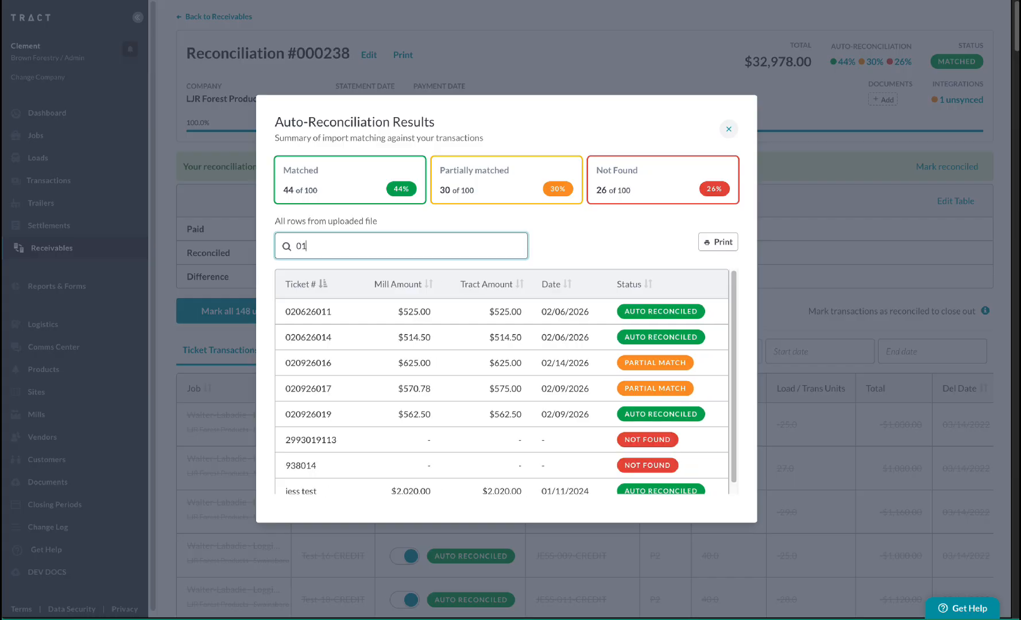
key(BackSpace)
key(BackSpace)
key(BackSpace)
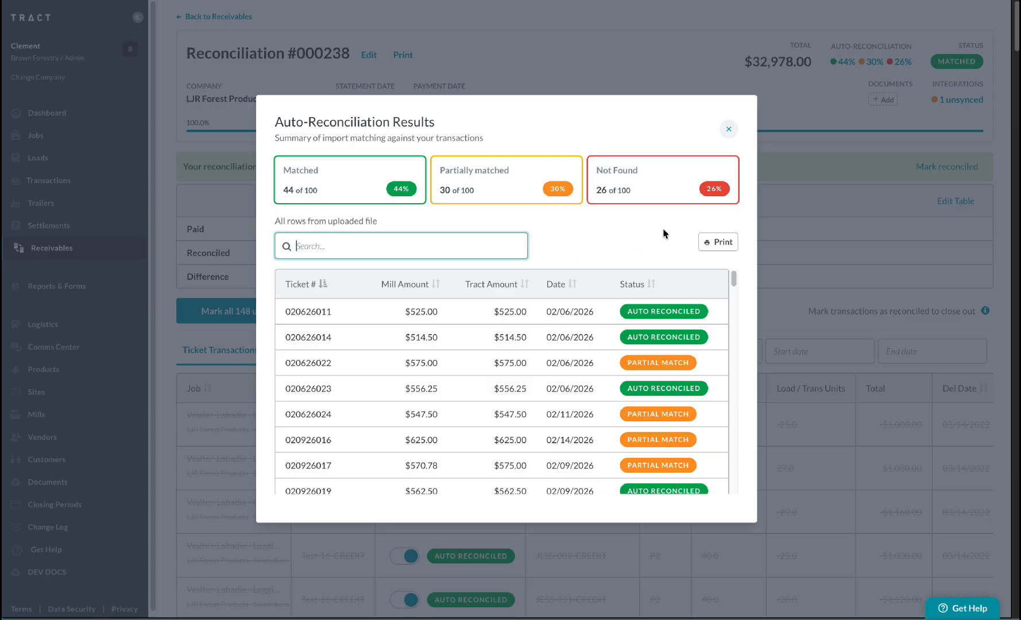
click(729, 132)
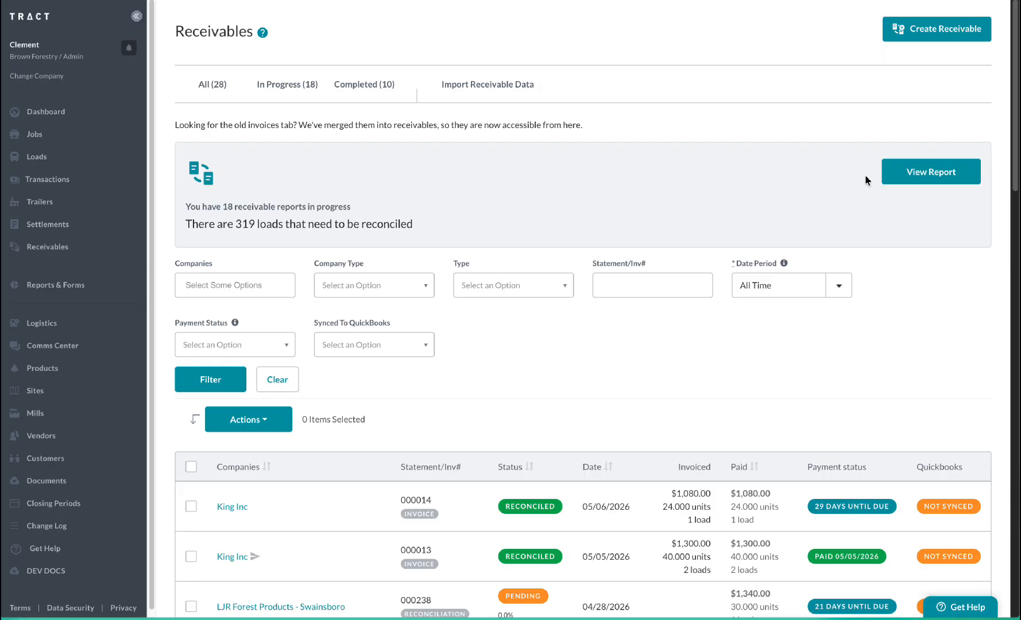
Start an invoice for King Inc from the customer loads in the unreconciled loads report
click(942, 171)
click(275, 76)
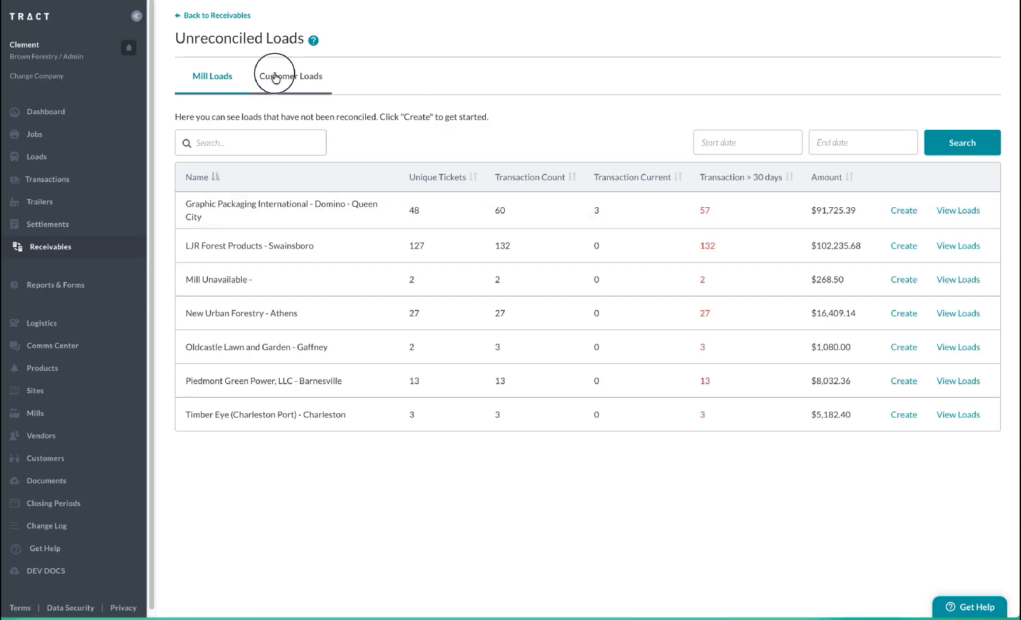
click(869, 209)
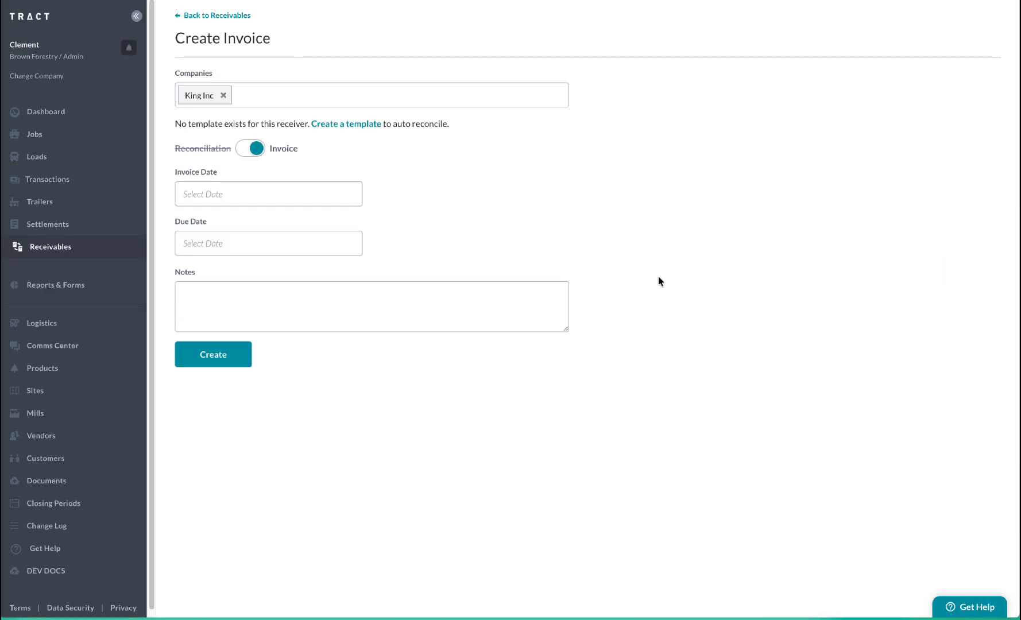
Create the King Inc invoice with the invoice date 05/07/2026 and dismiss the guidance on adding transactions
click(235, 189)
click(310, 303)
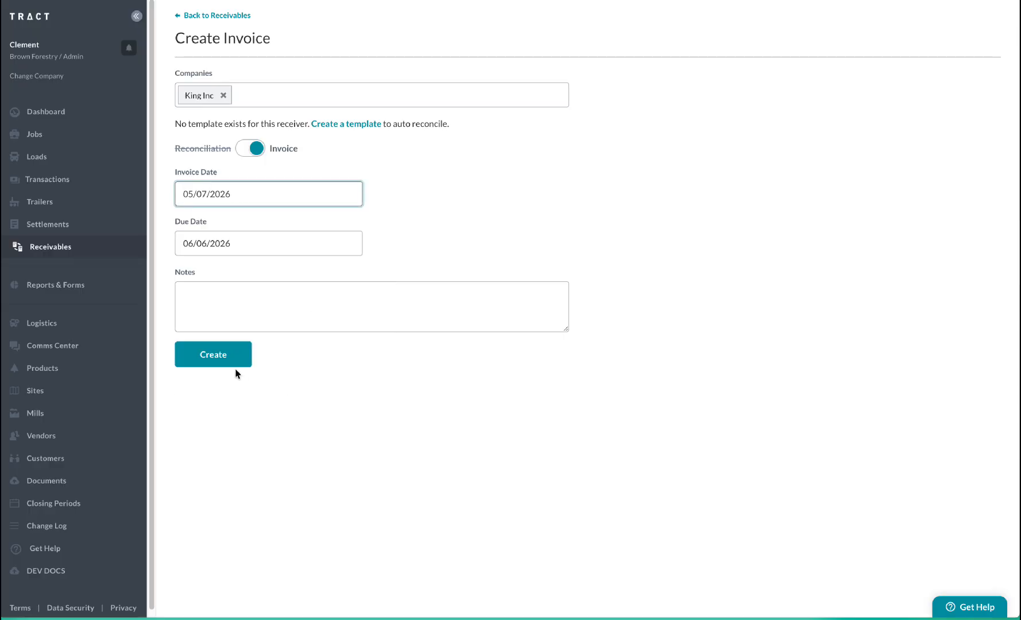
click(237, 367)
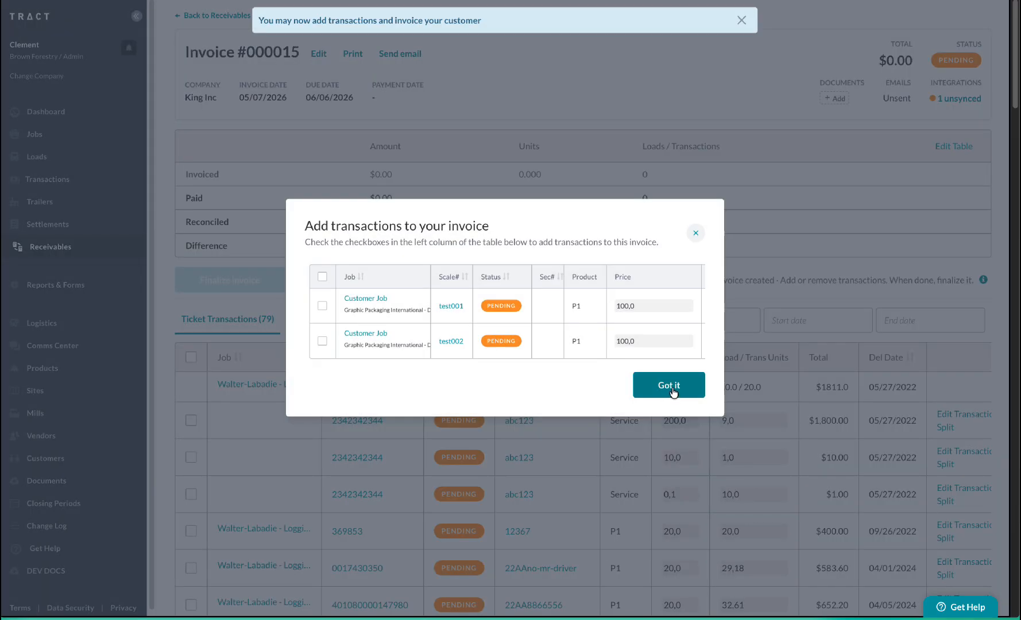
click(669, 386)
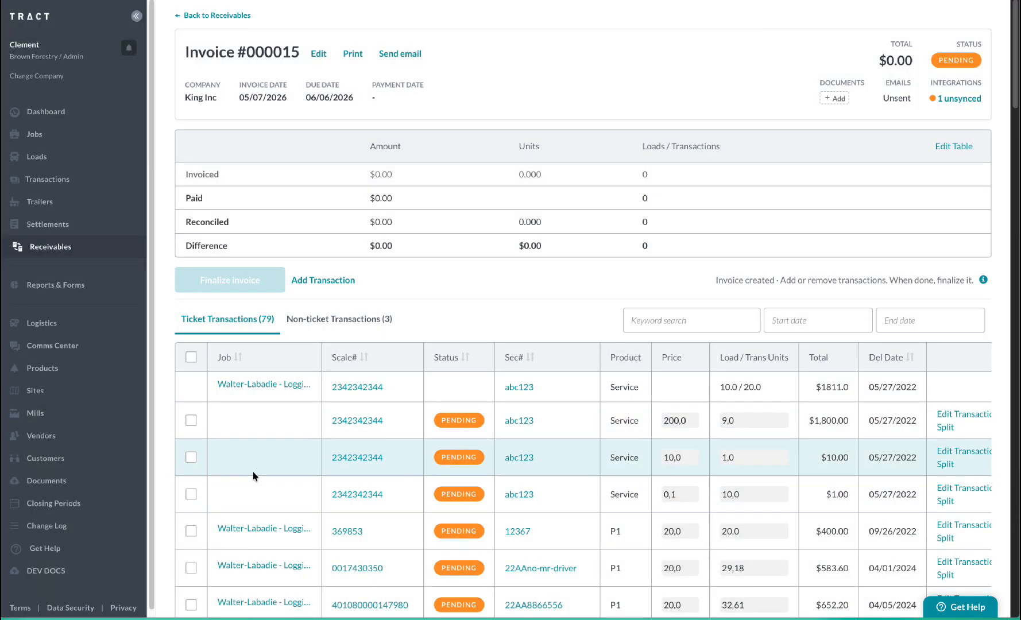
Add the $1,800.00 and $10.00 service transactions and the $400.00 P1 transaction to the invoice
click(191, 420)
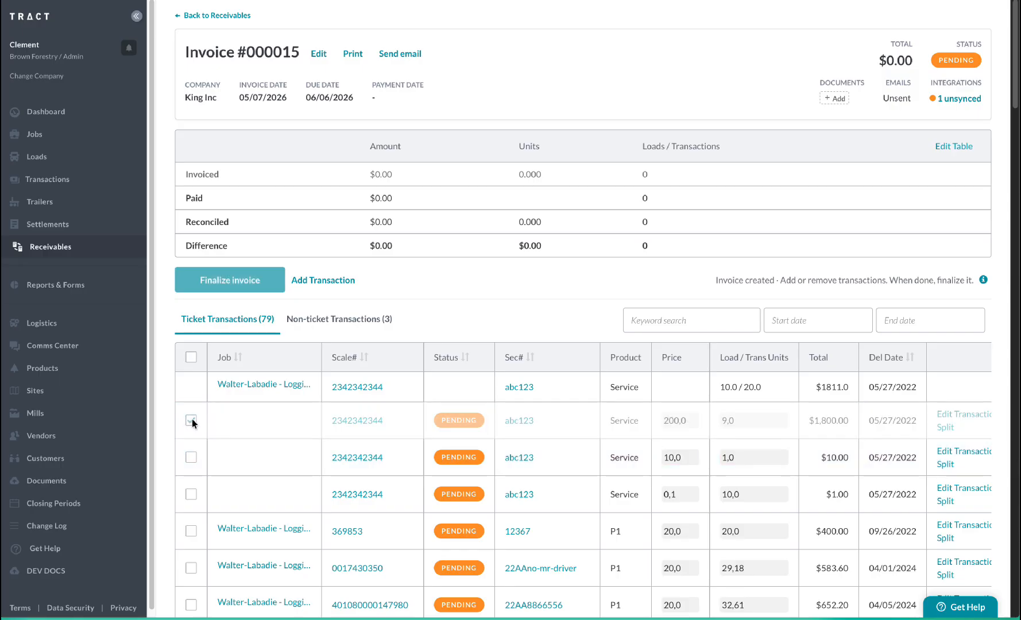
click(191, 458)
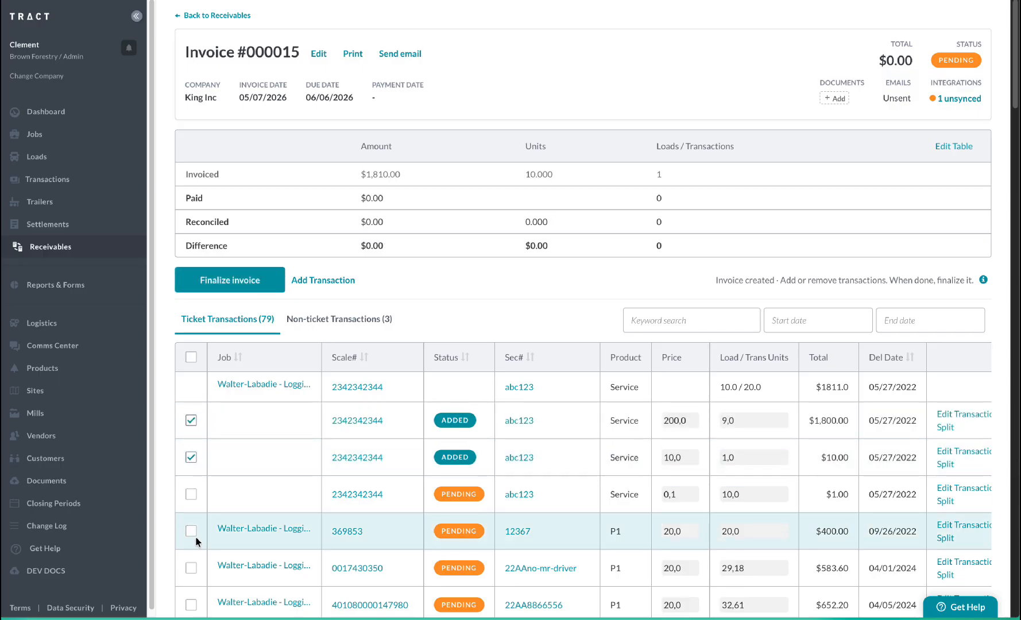
click(192, 535)
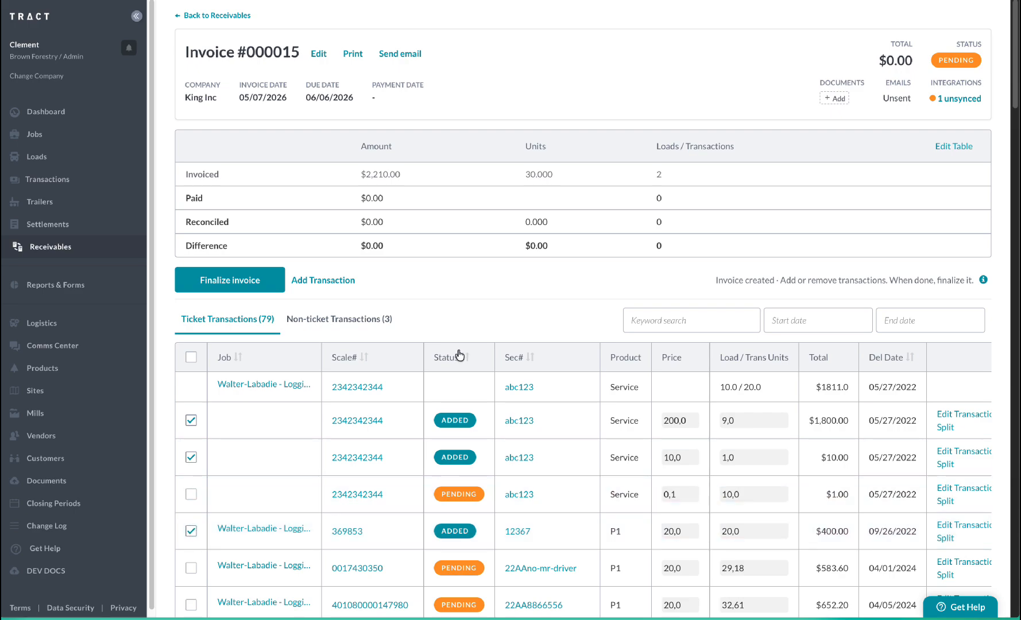
Finalize the King Inc invoice and email it to the customer, confirming the send
click(229, 281)
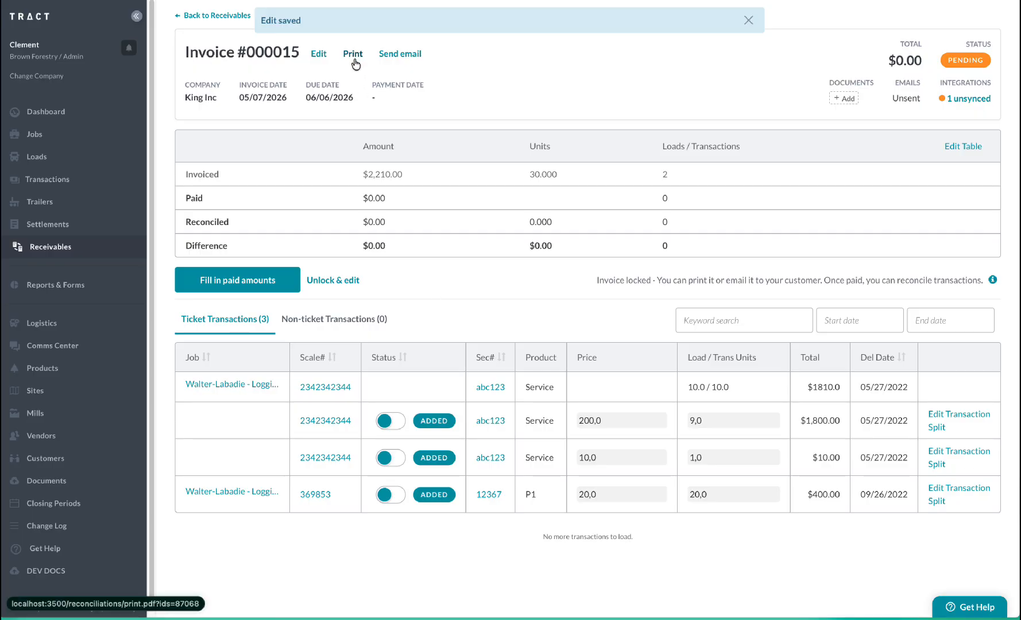
click(405, 56)
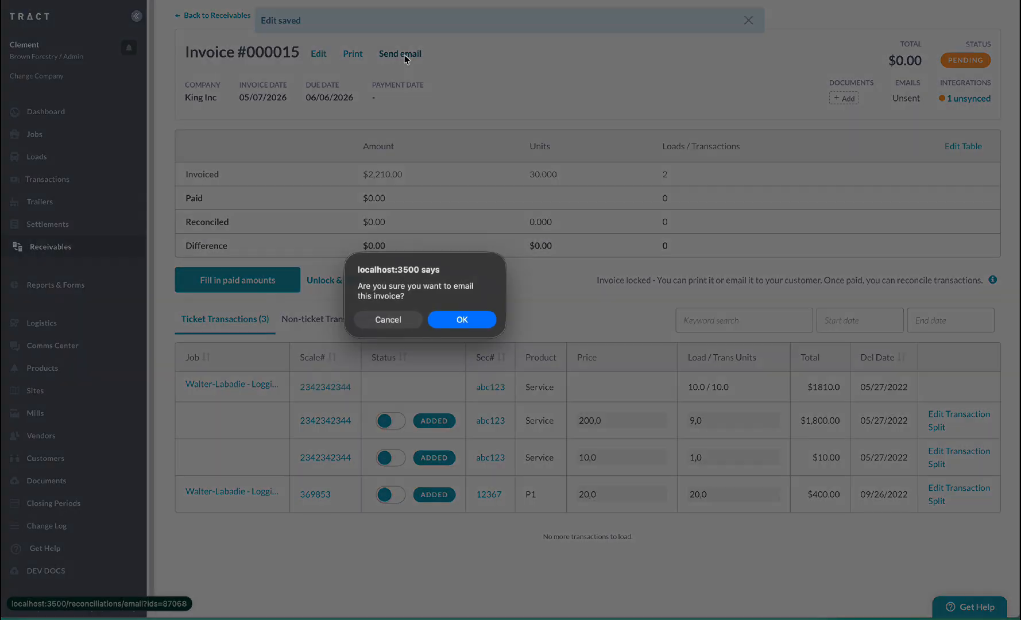
click(464, 321)
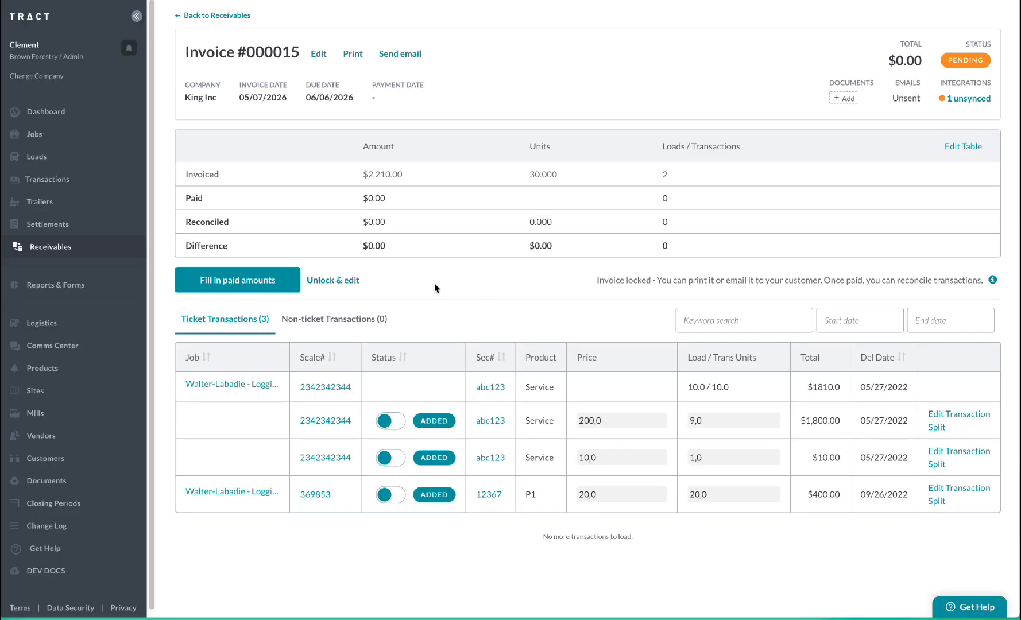
Fill in the invoice's paid amounts, keeping the prefilled values and setting the payment date to 05/07/2026, and save
click(271, 286)
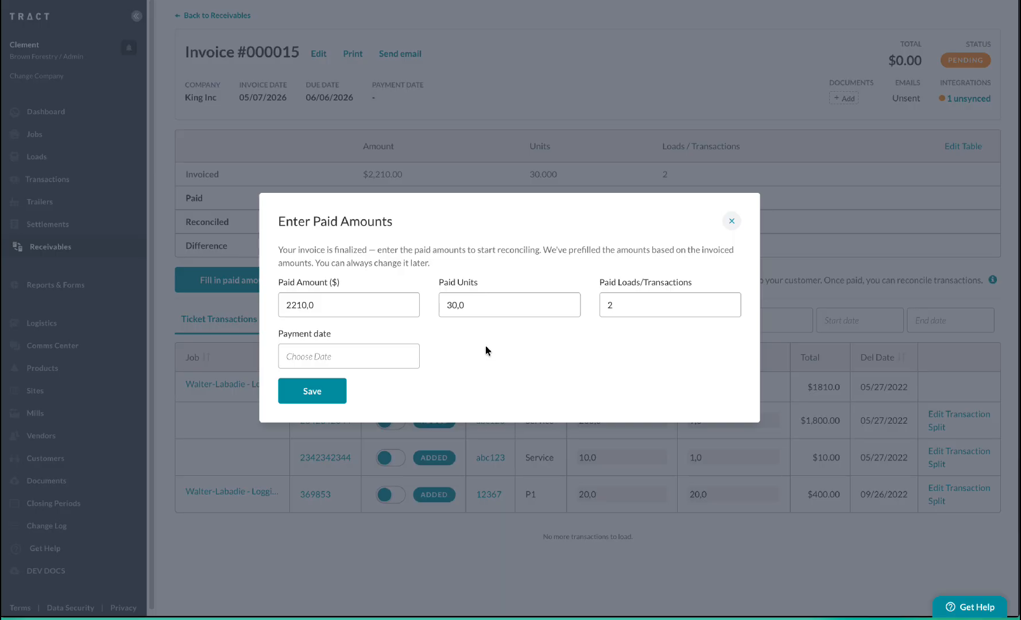
click(334, 359)
key(Return)
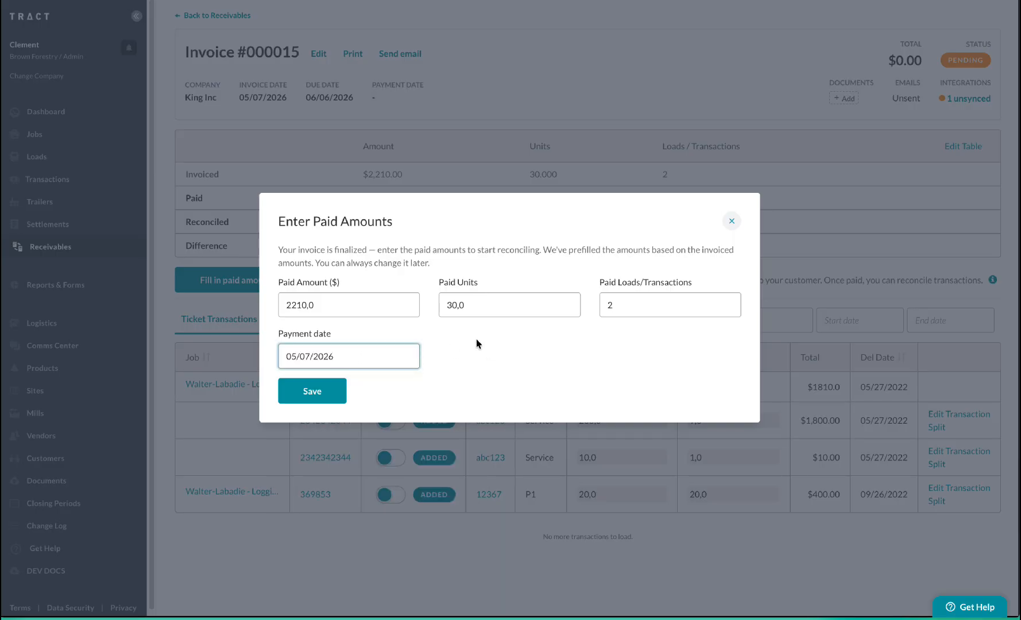
click(312, 392)
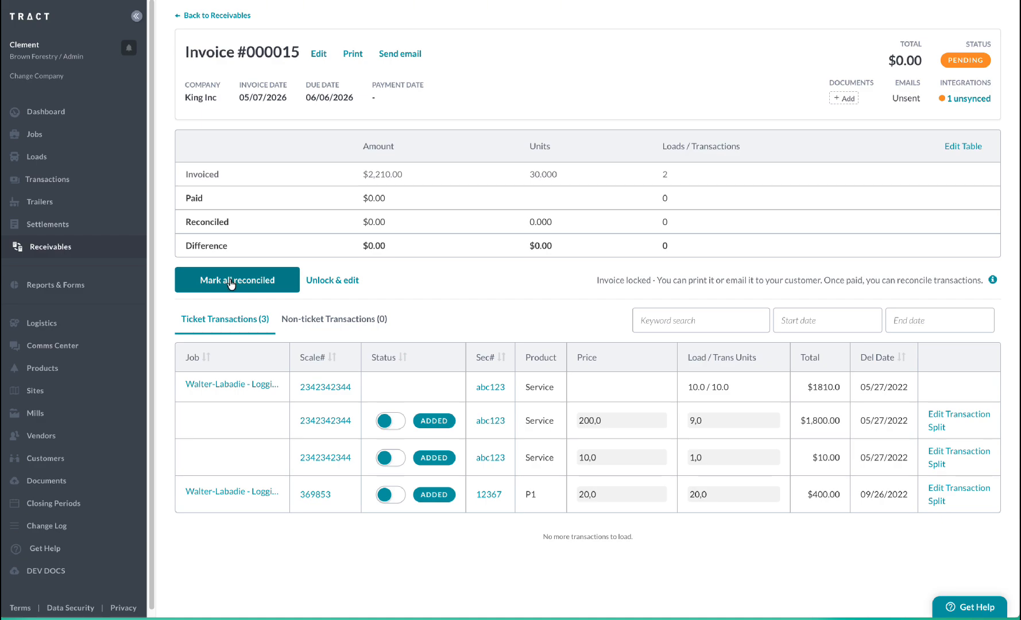
Mark the $1,800.00 and $10.00 service transactions and the $400.00 P1 transaction individually as reconciled
click(398, 423)
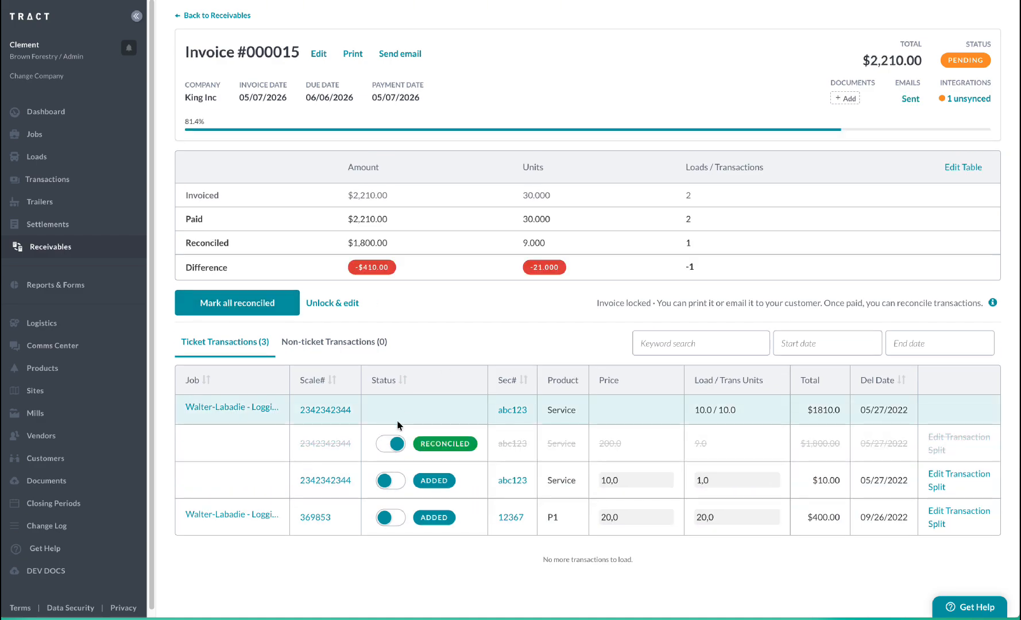
click(394, 480)
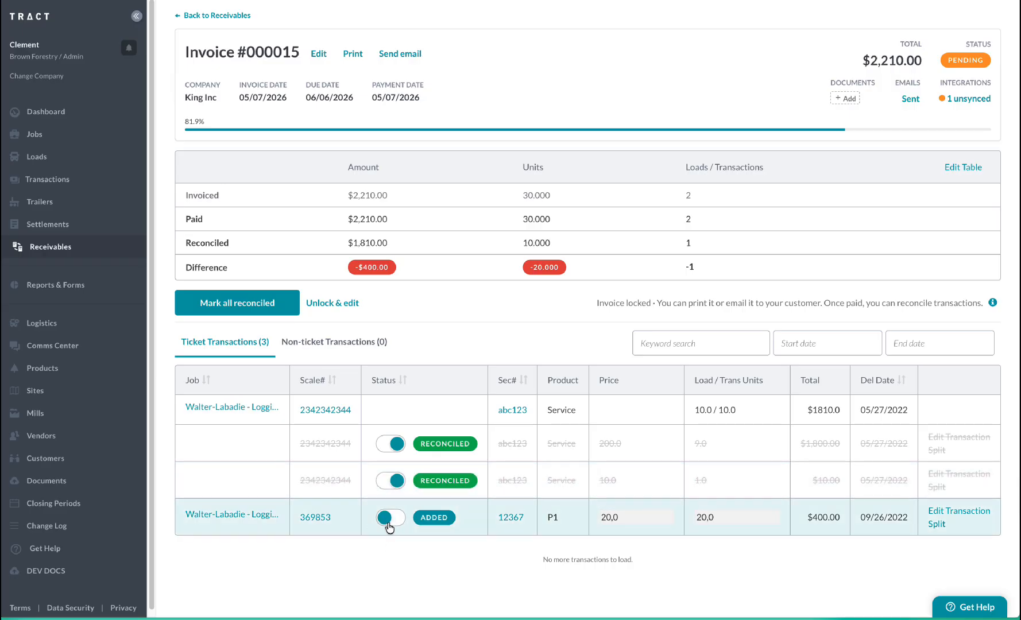
click(386, 517)
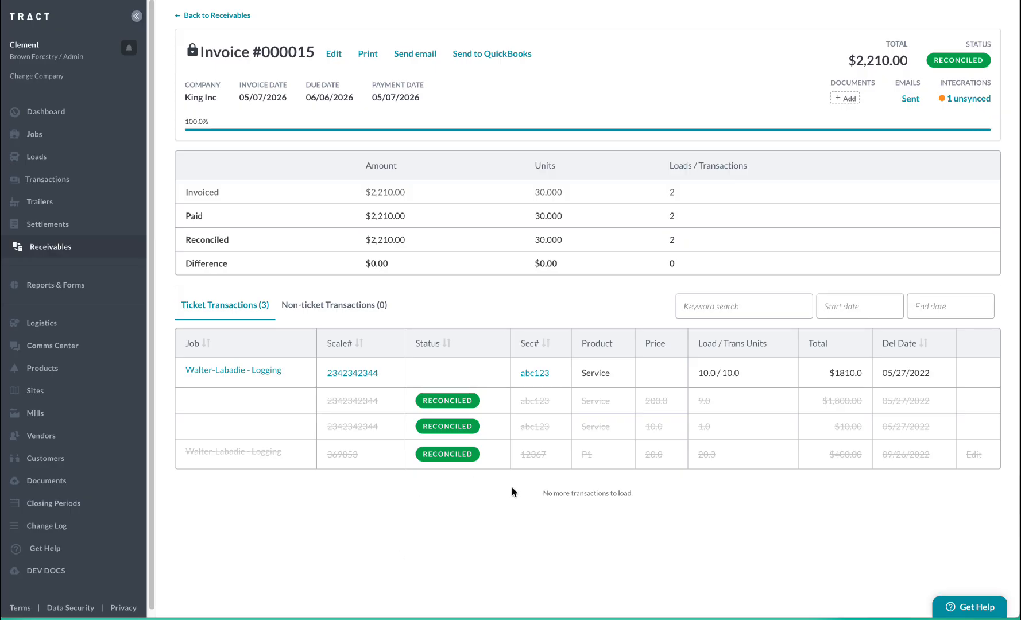